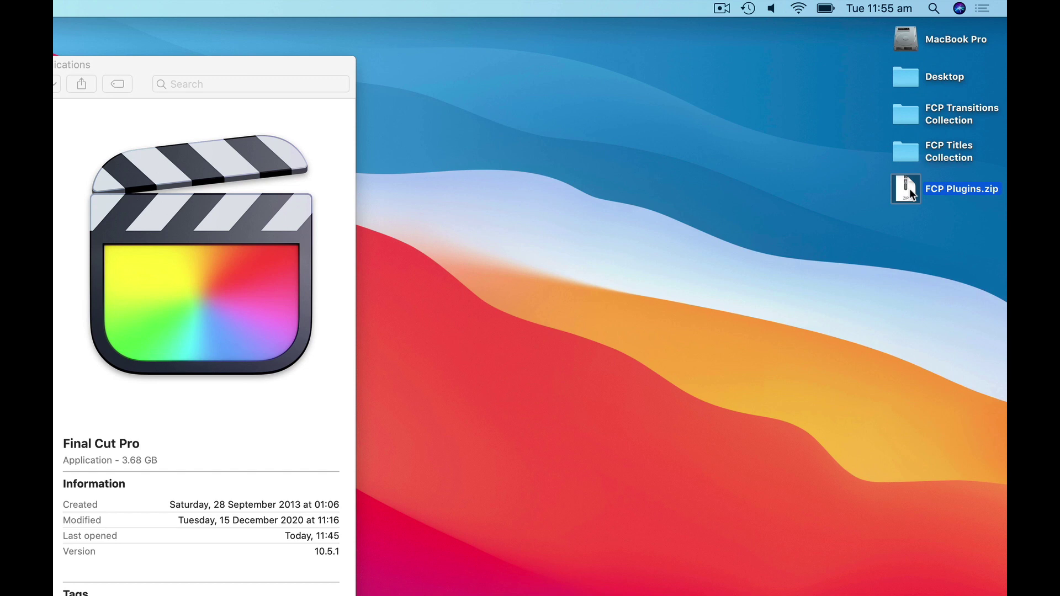
key(super+BackSpace)
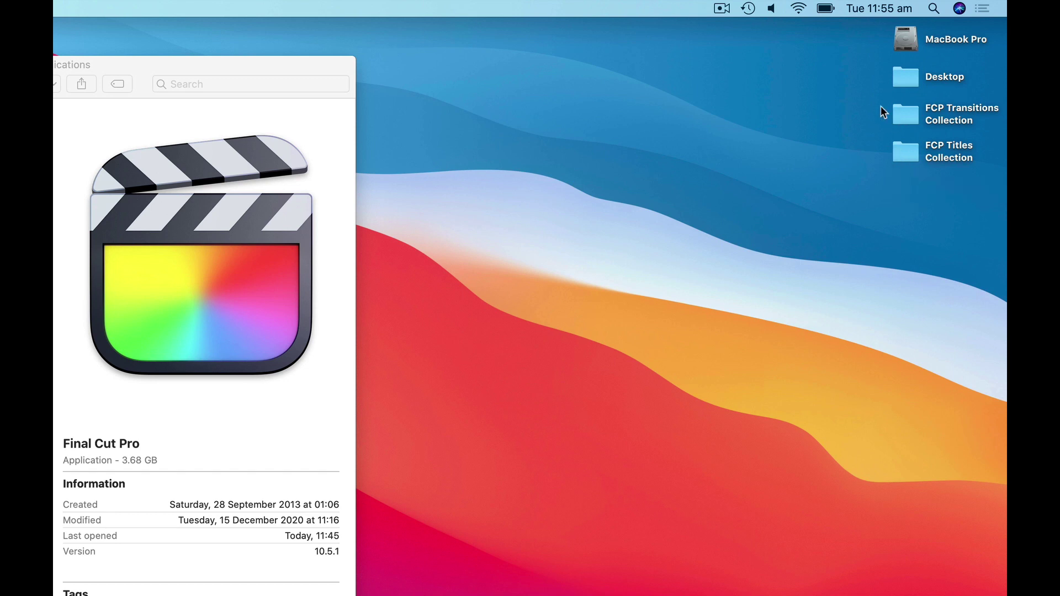
click(906, 114)
click(906, 152)
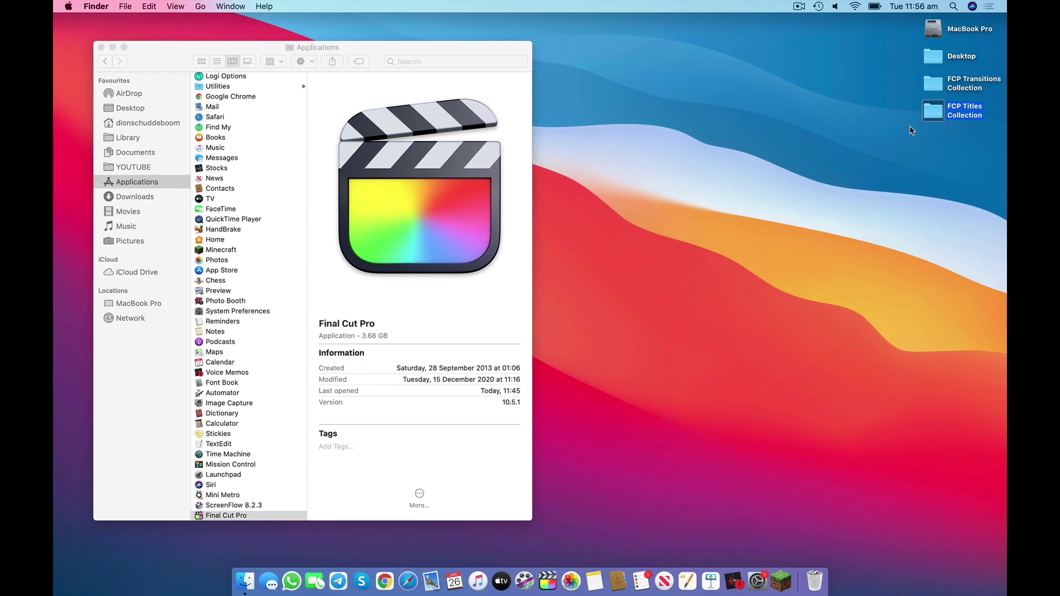
click(828, 133)
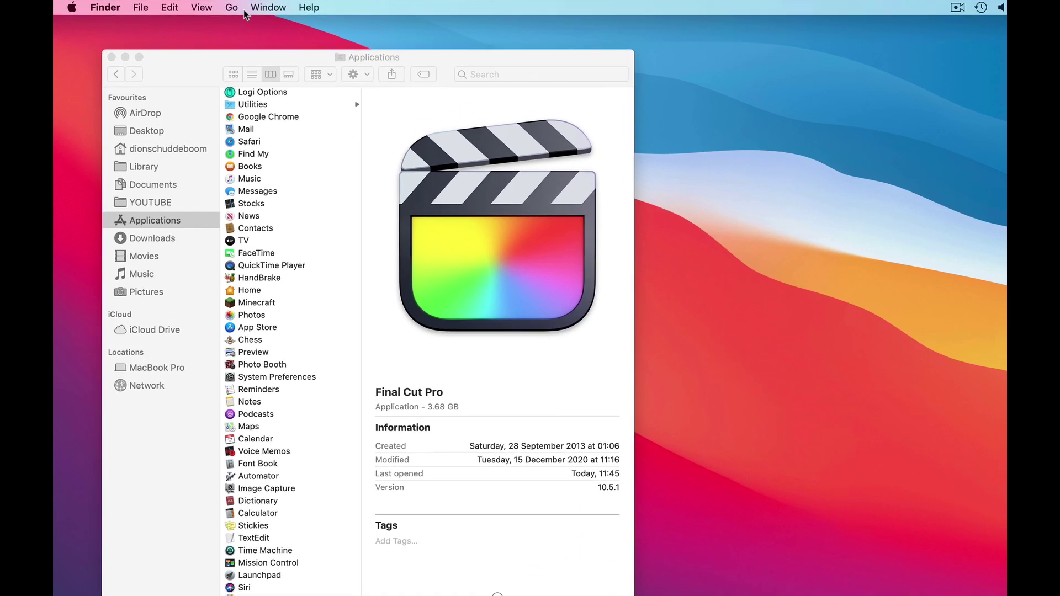
click(200, 6)
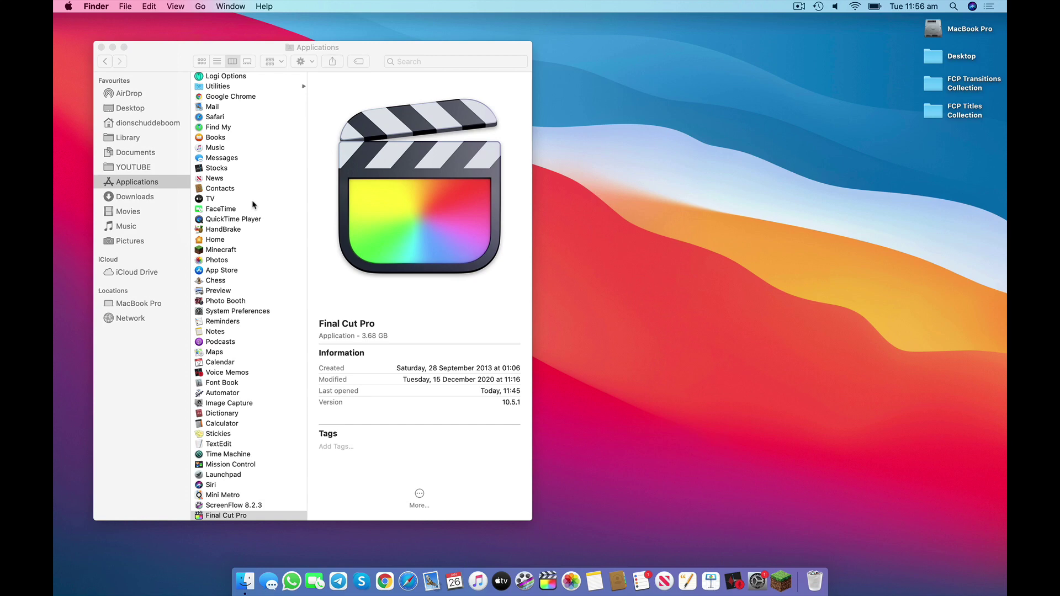
scroll(254, 205, down, 2)
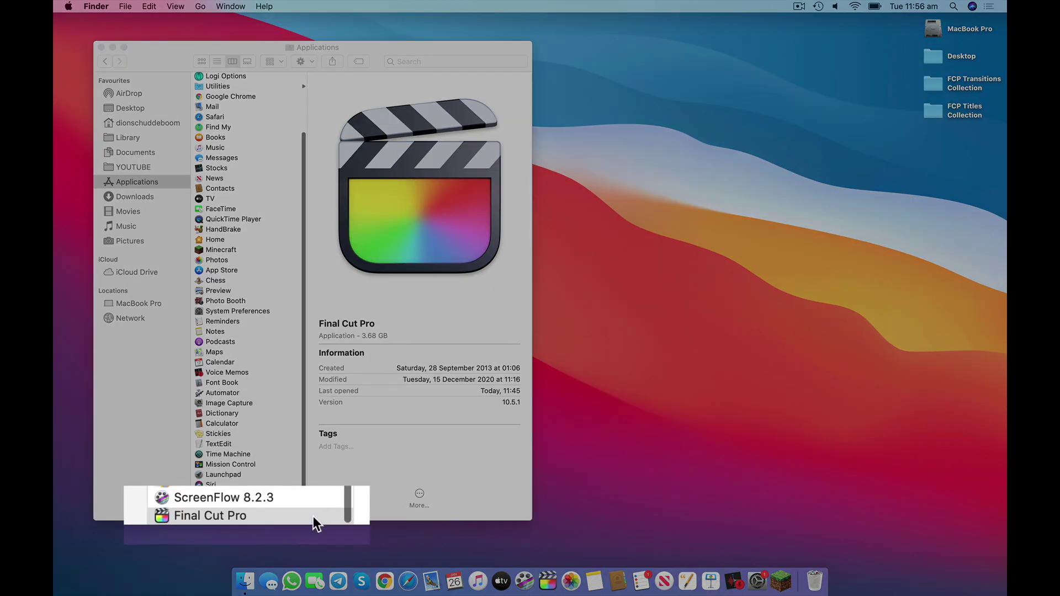
- Bring up the context menu for the Final Cut Pro app in Applications
right_click(240, 515)
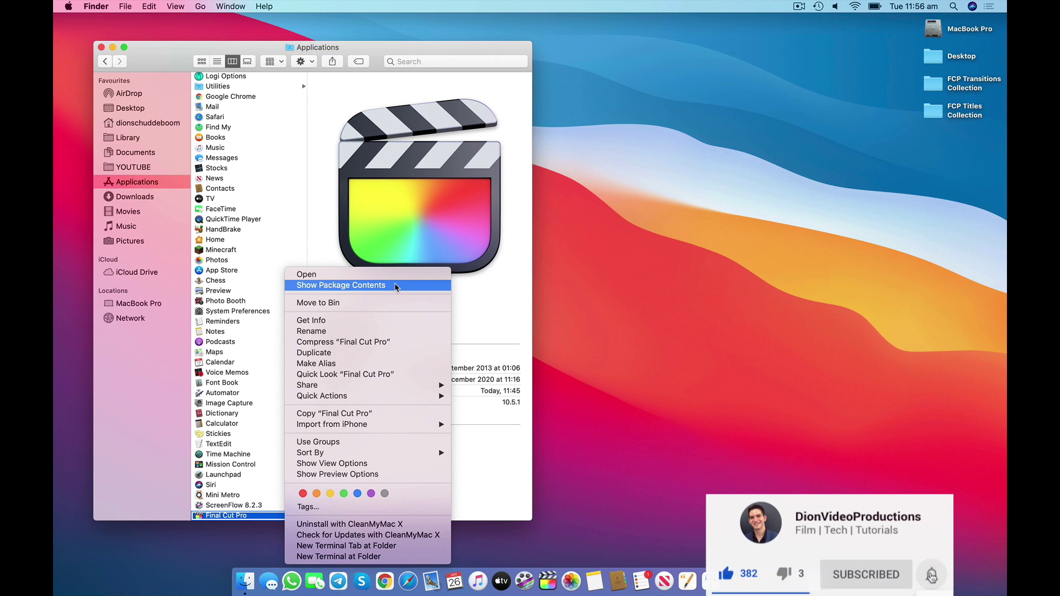
- Open Final Cut Pro's package and drill into PlugIns > MediaProviders > MotionEffect.fxp > Resources > Templates
click(396, 287)
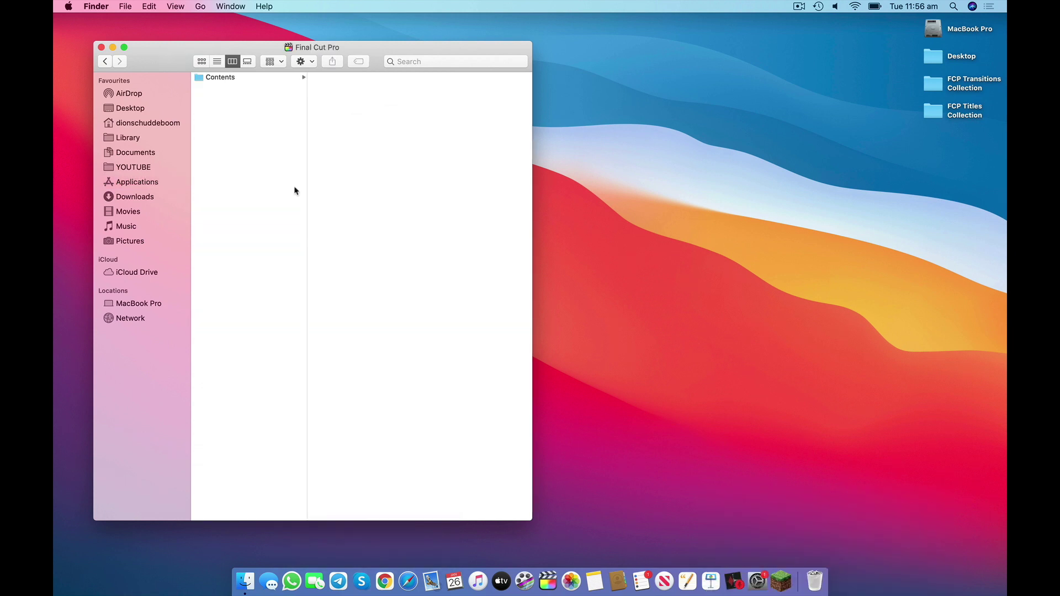
click(249, 77)
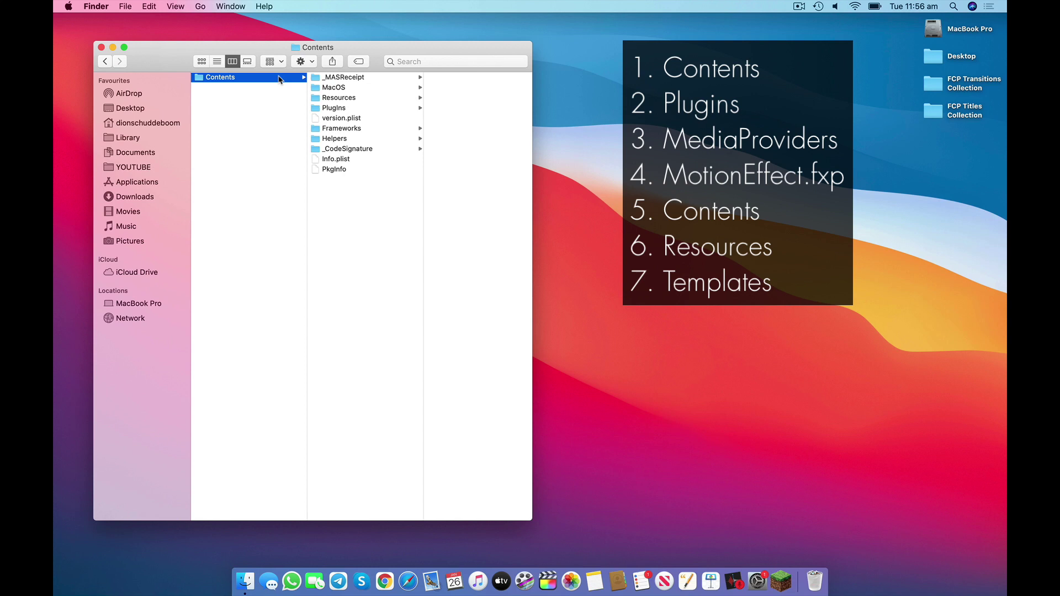
click(333, 107)
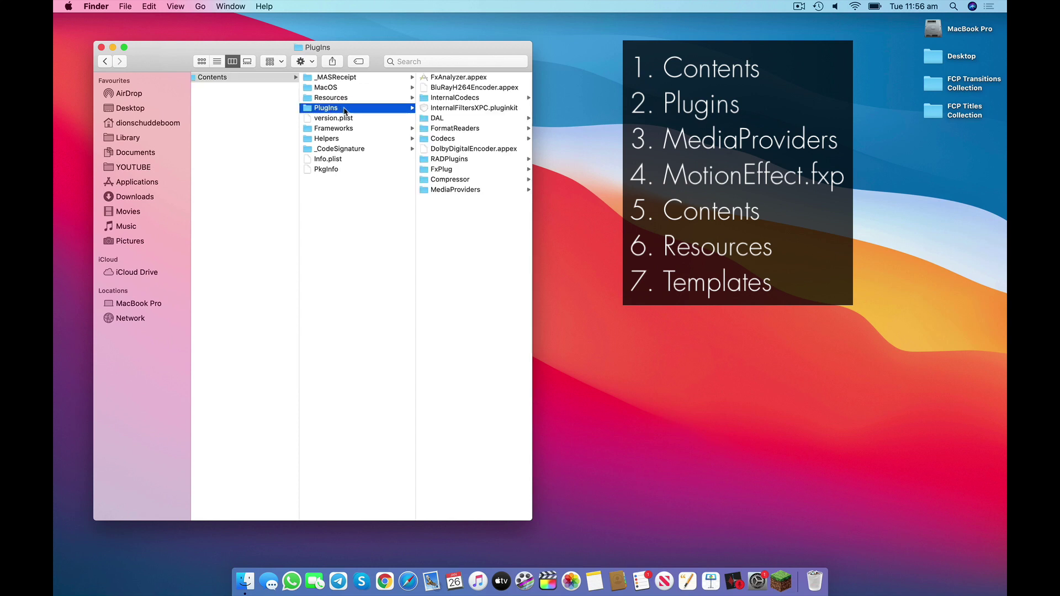
click(480, 190)
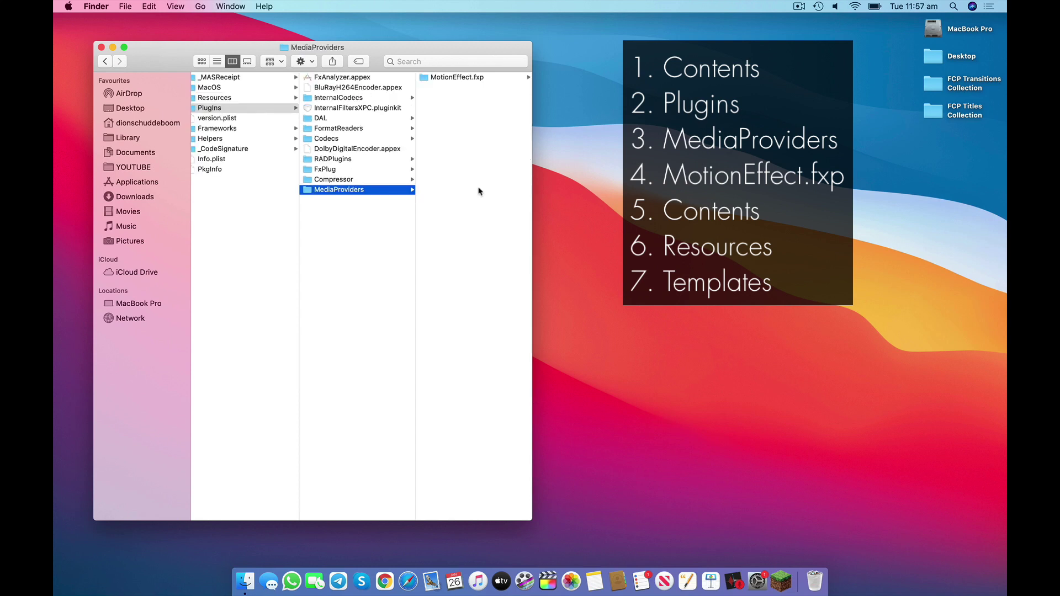
click(473, 77)
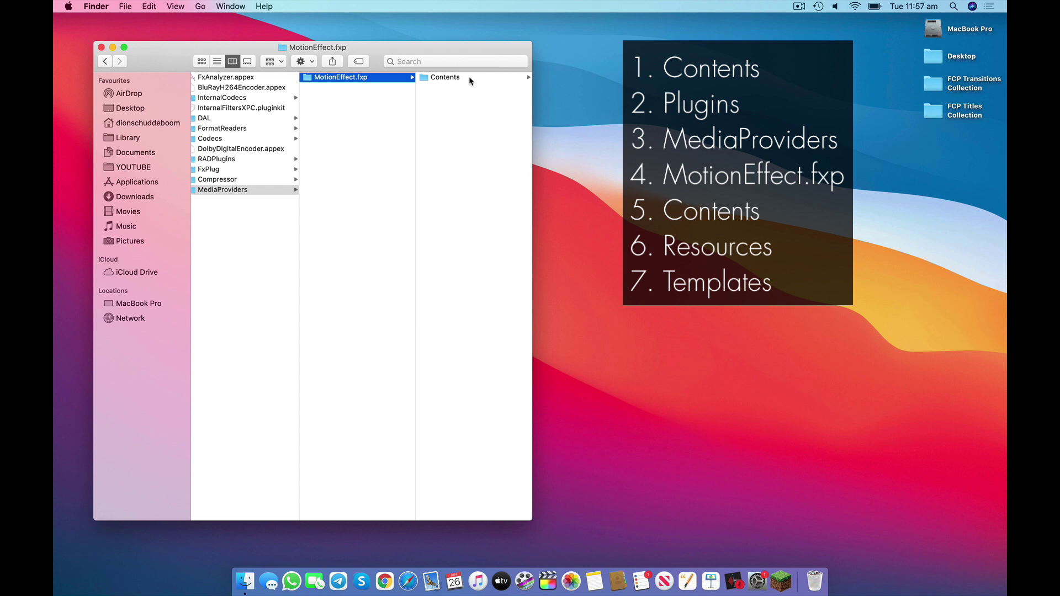
click(469, 77)
click(469, 86)
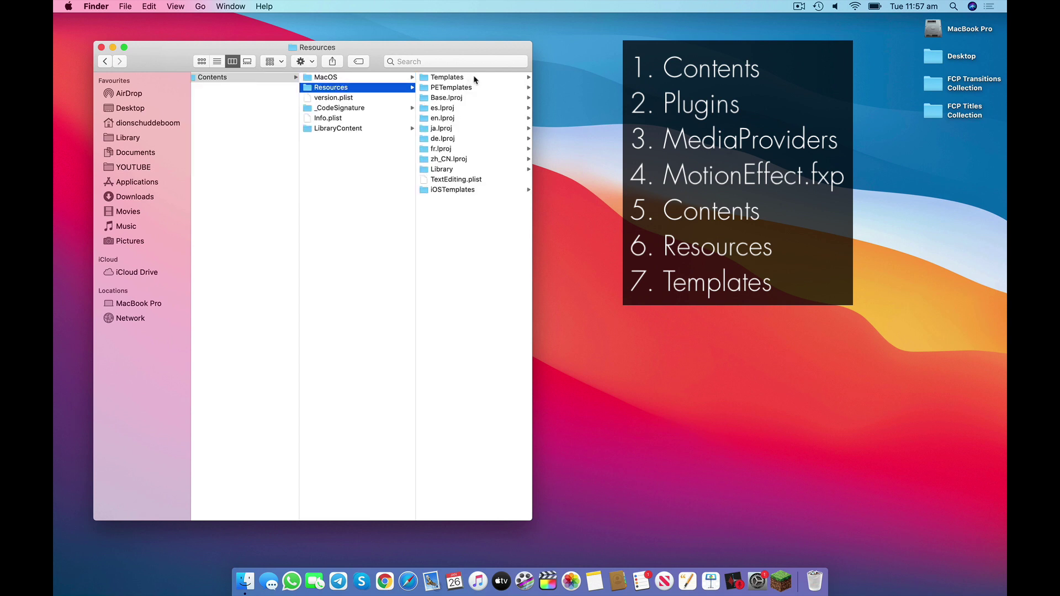
click(475, 79)
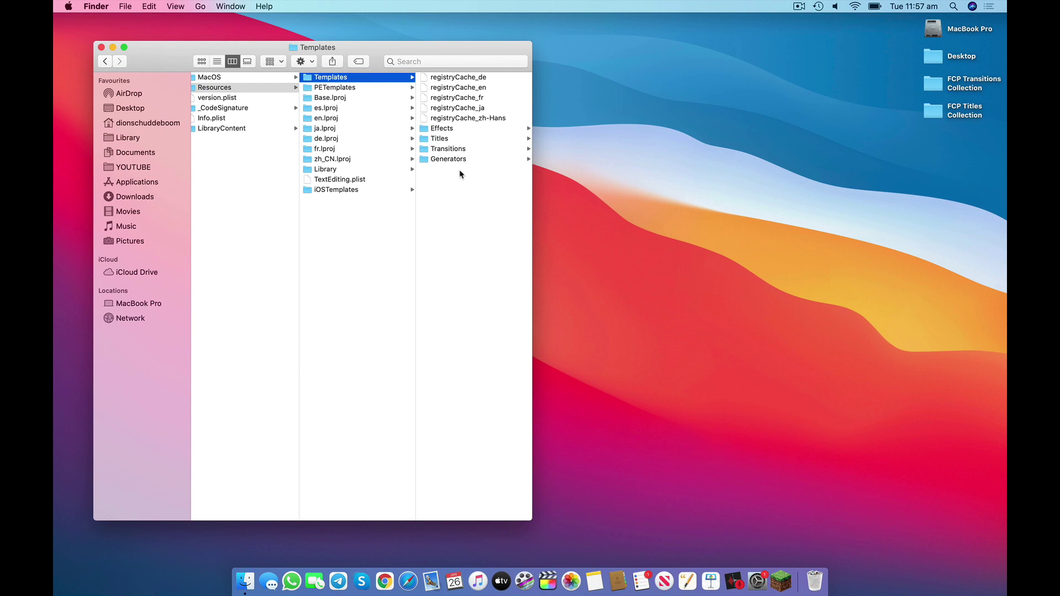
- Drag FCP Transitions Collection from the desktop into Templates > Transitions and authenticate the move
click(448, 149)
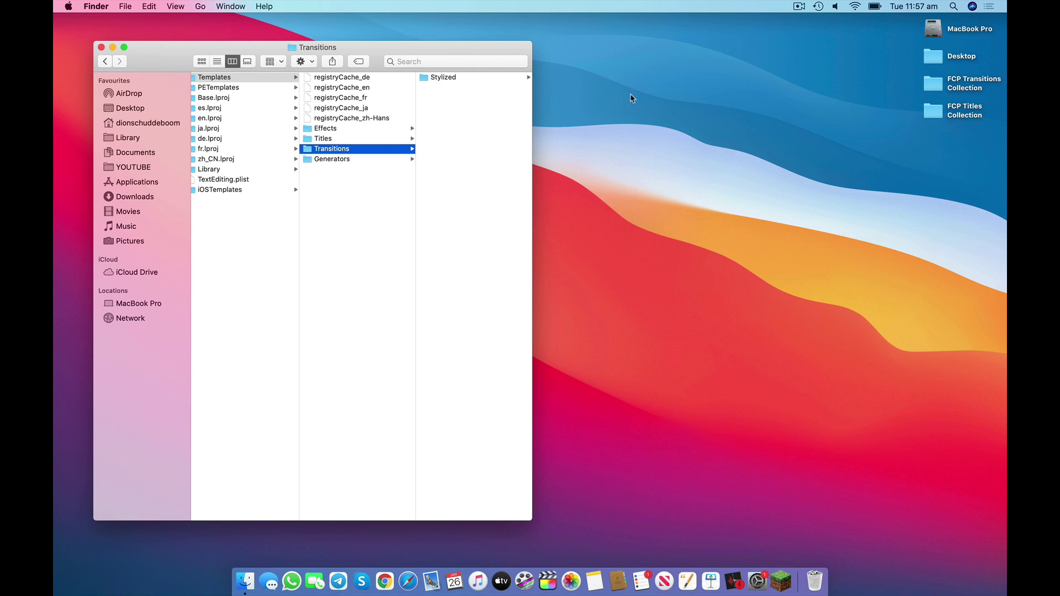
click(931, 86)
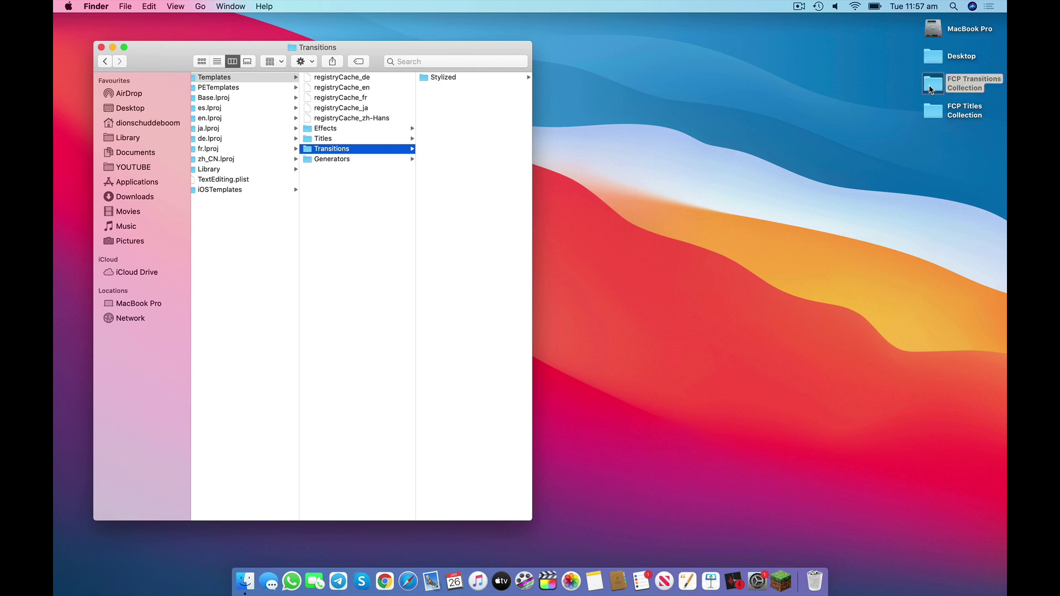
drag(932, 86, 494, 133)
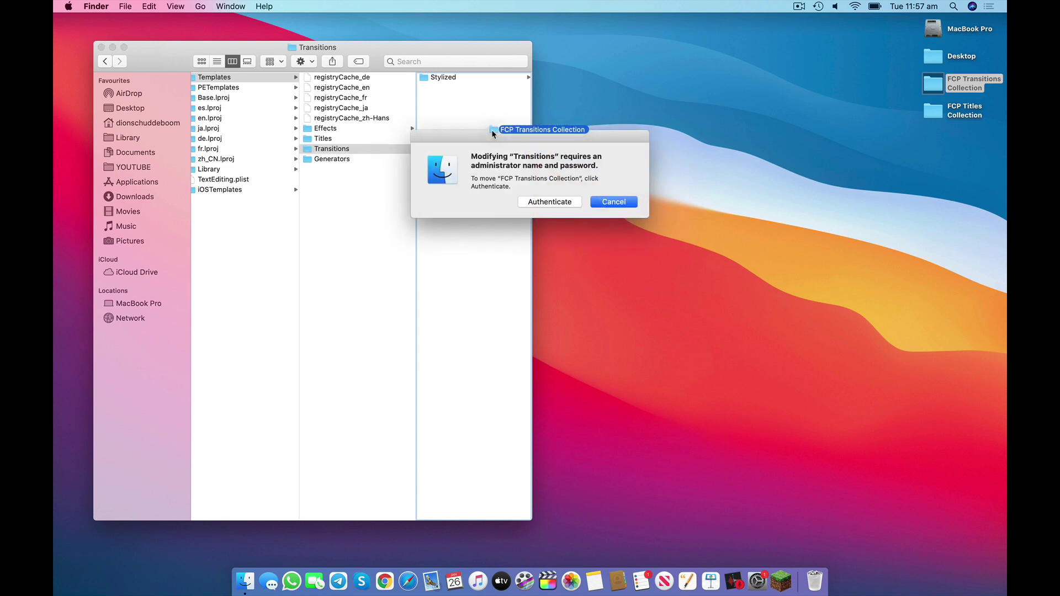
click(550, 202)
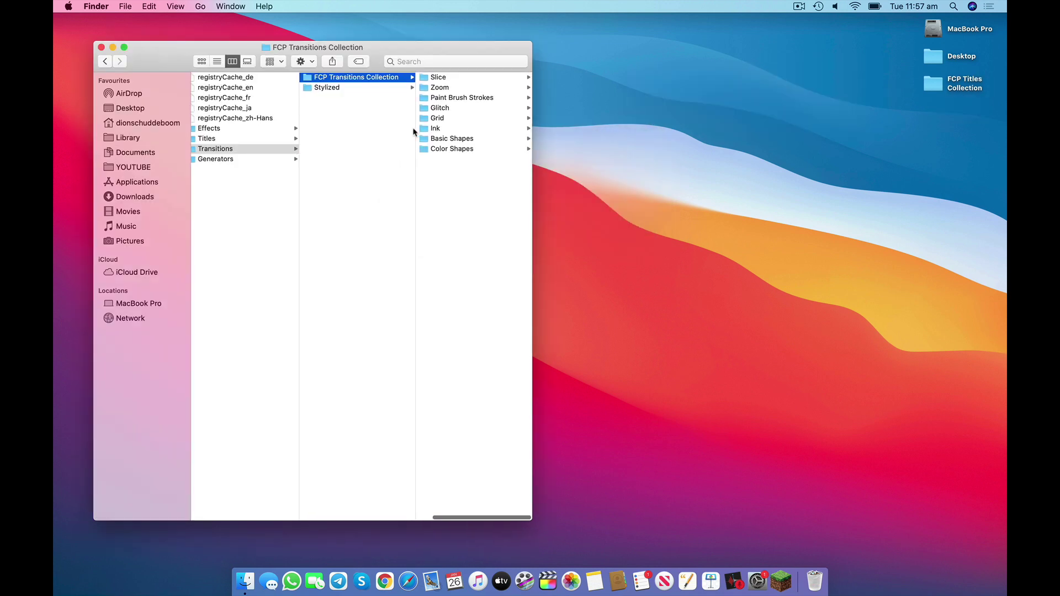
scroll(365, 166, left, 3)
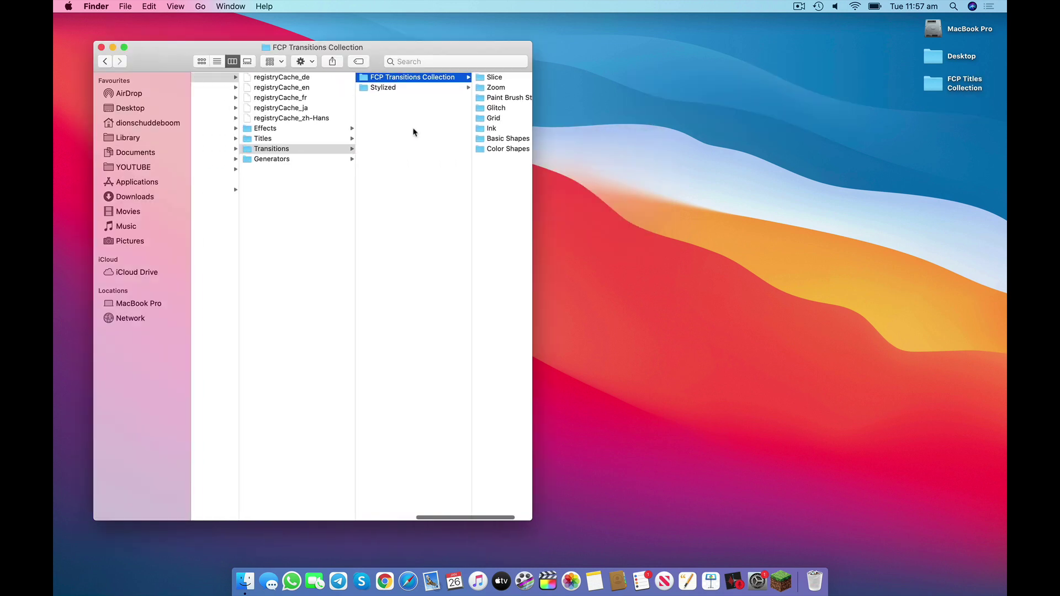
- Move FCP Titles Collection into Templates > Titles, then check FCP Transitions Collection inside Transitions
click(344, 138)
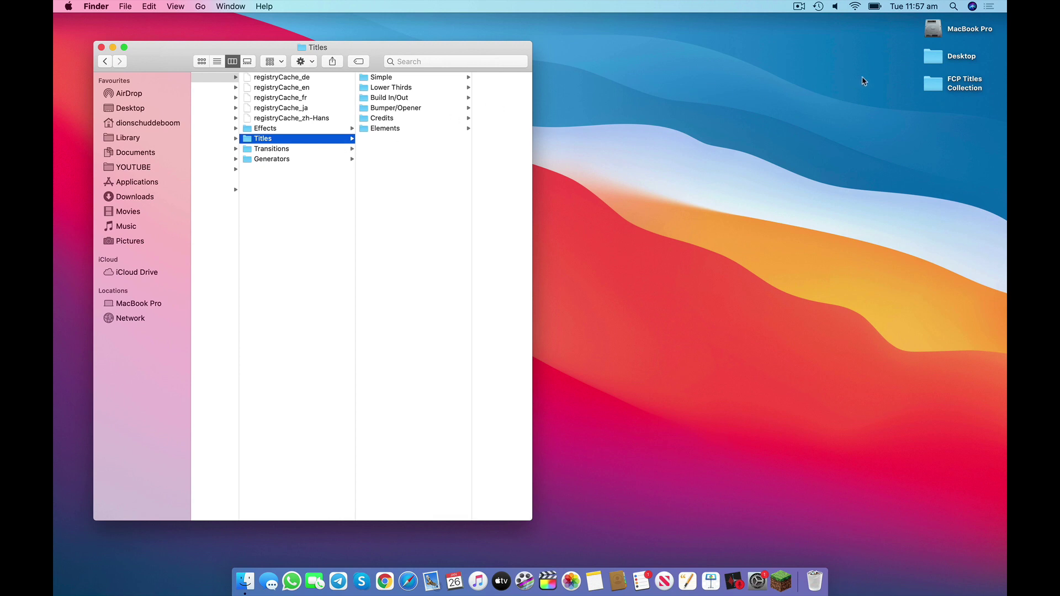
drag(935, 82, 435, 191)
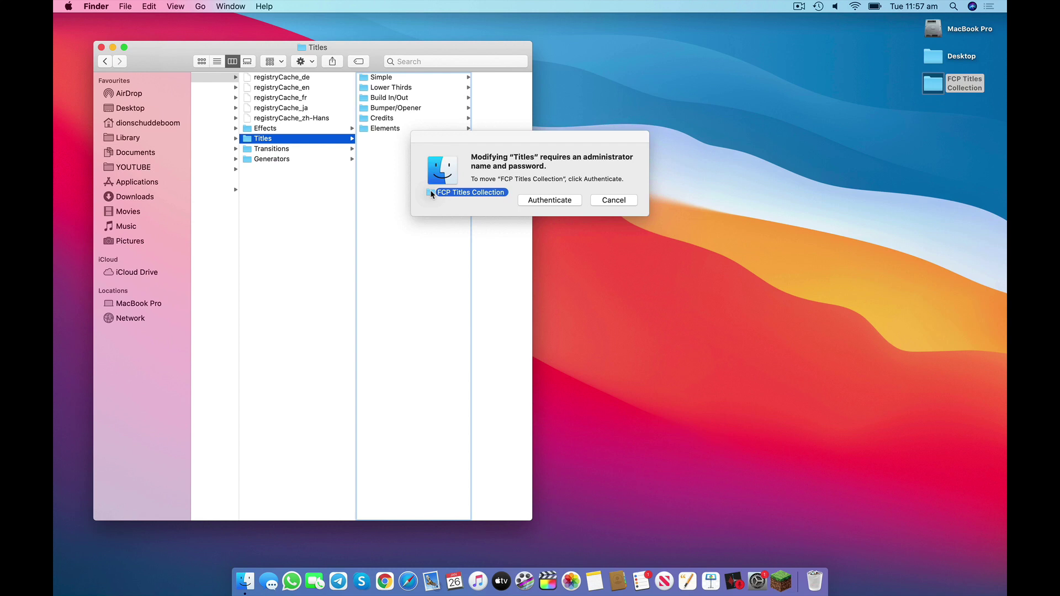
click(549, 200)
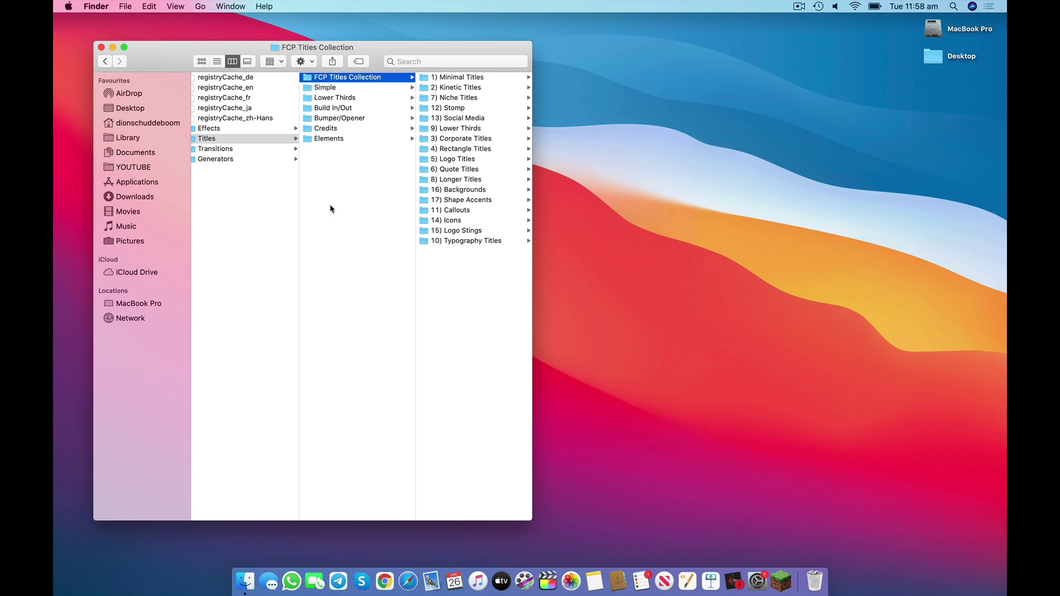
scroll(330, 208, left, 2)
click(332, 150)
click(445, 78)
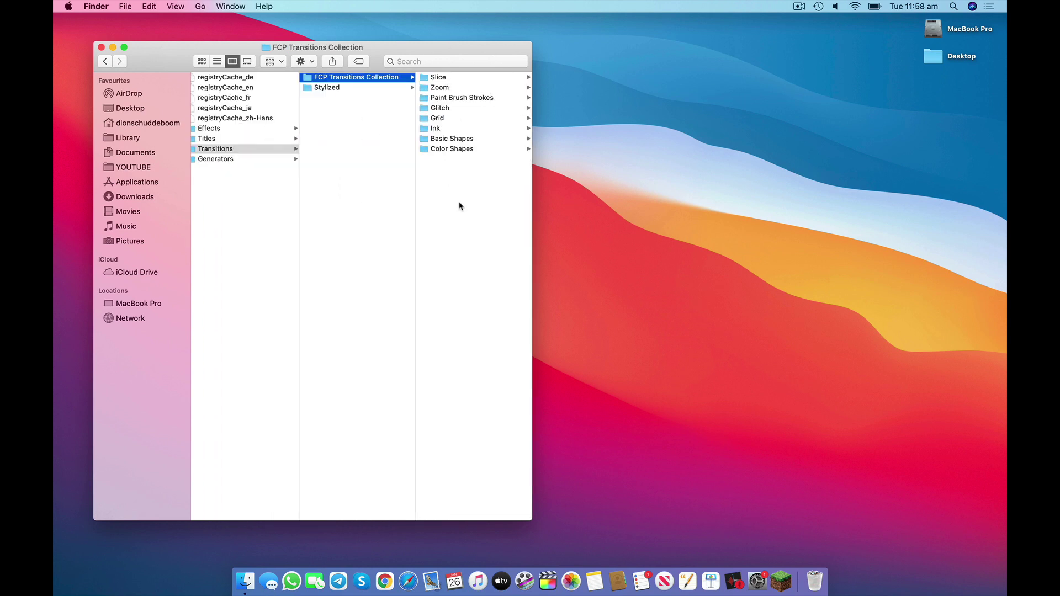
- Launch Final Cut Pro, show the FCP Titles Collection in the Titles browser, and preview title 136
click(548, 581)
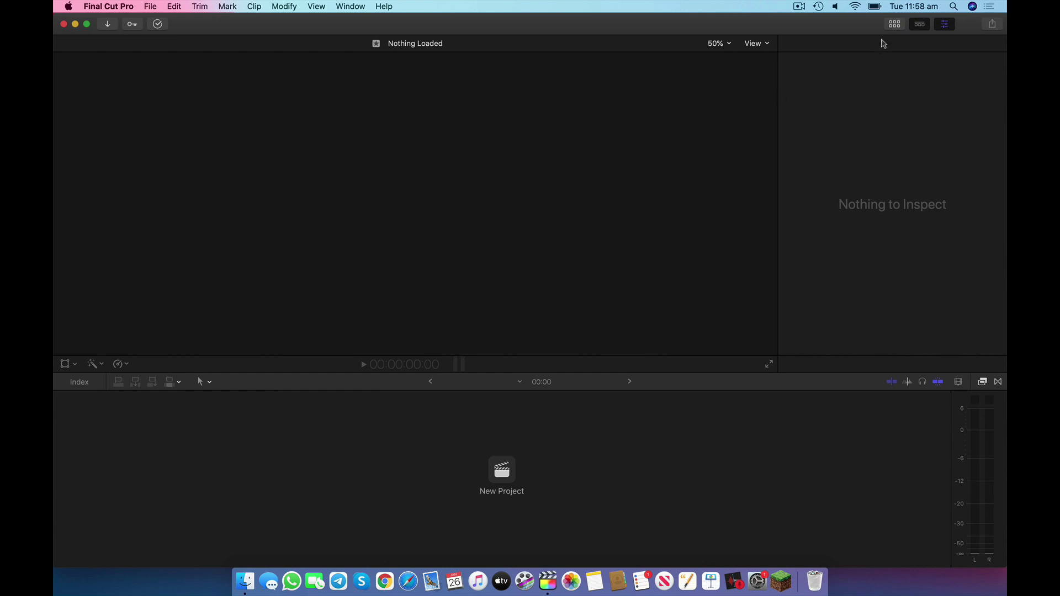
click(895, 24)
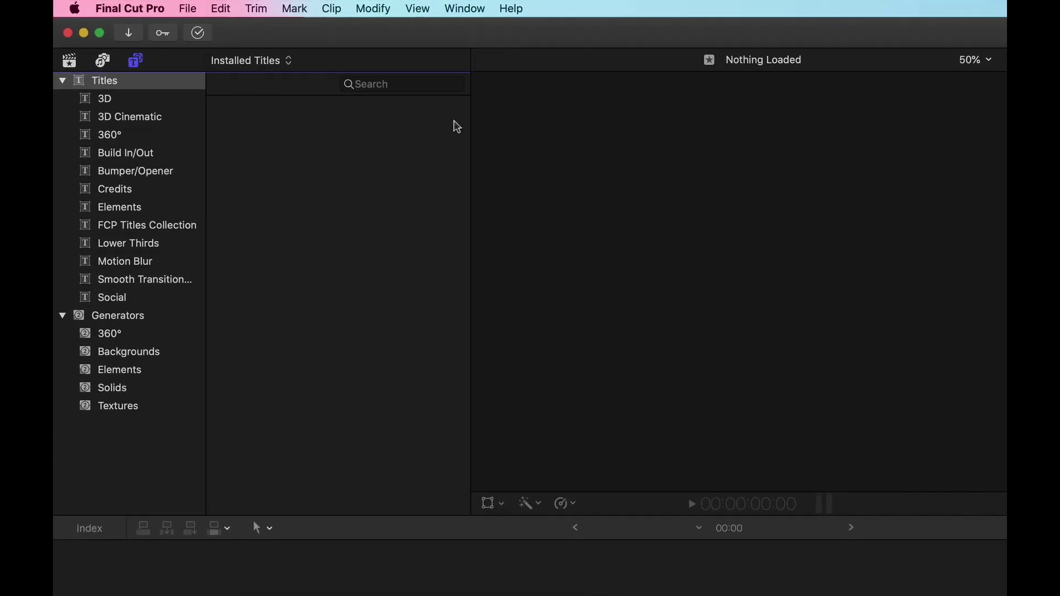
click(133, 228)
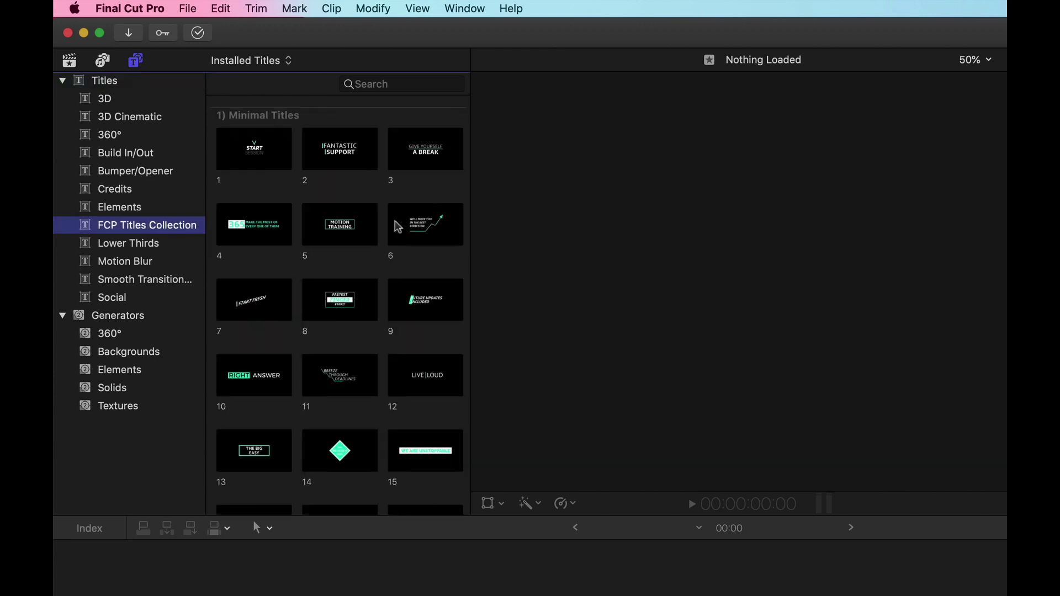
scroll(398, 225, down, 3)
drag(464, 108, 465, 197)
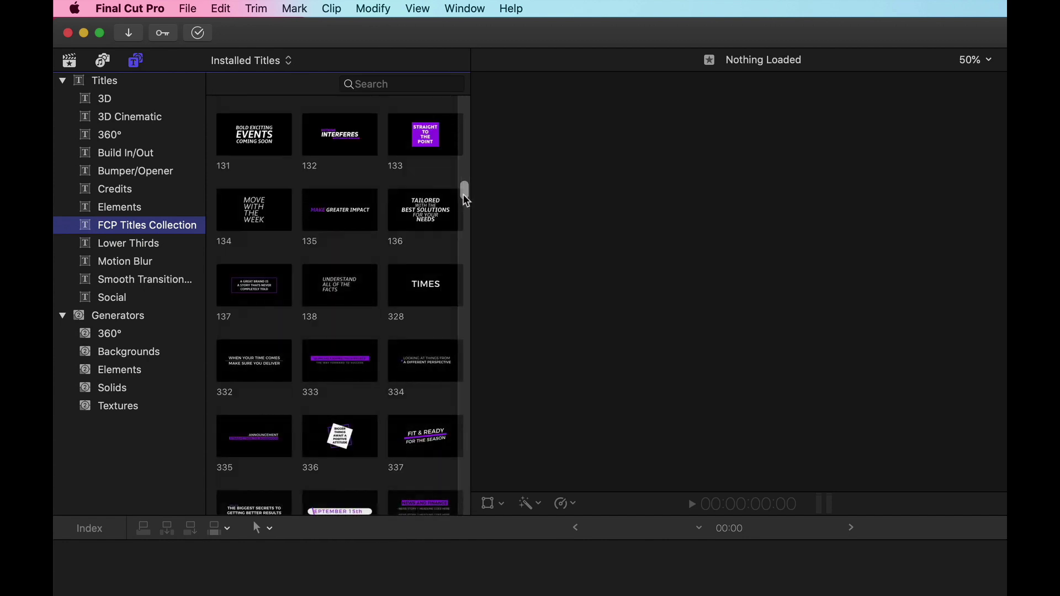
click(425, 212)
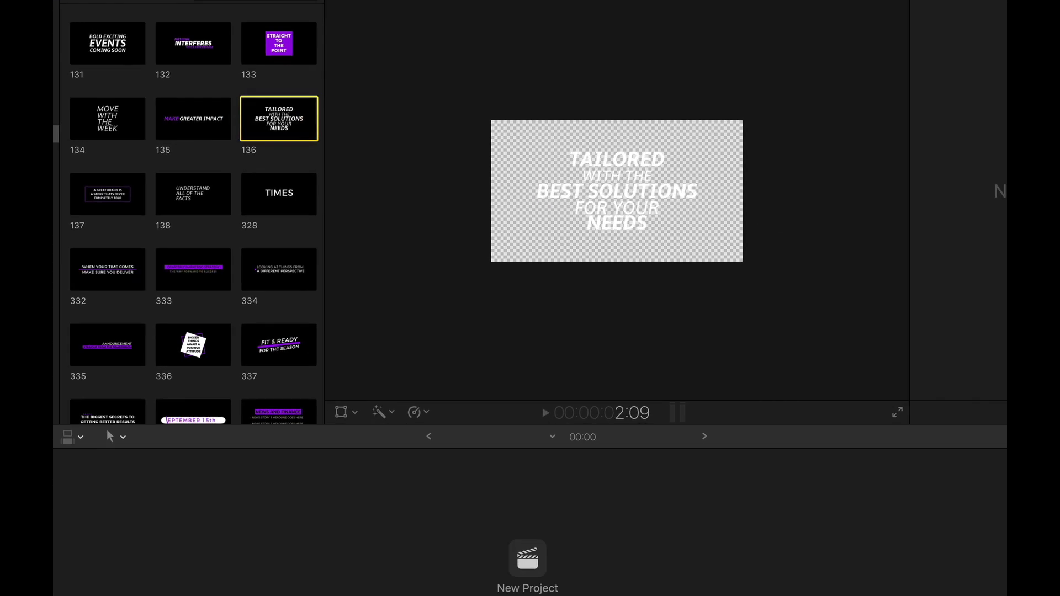
- Show FCP Transitions Collection in the Transitions browser and preview Parralax Left
click(997, 301)
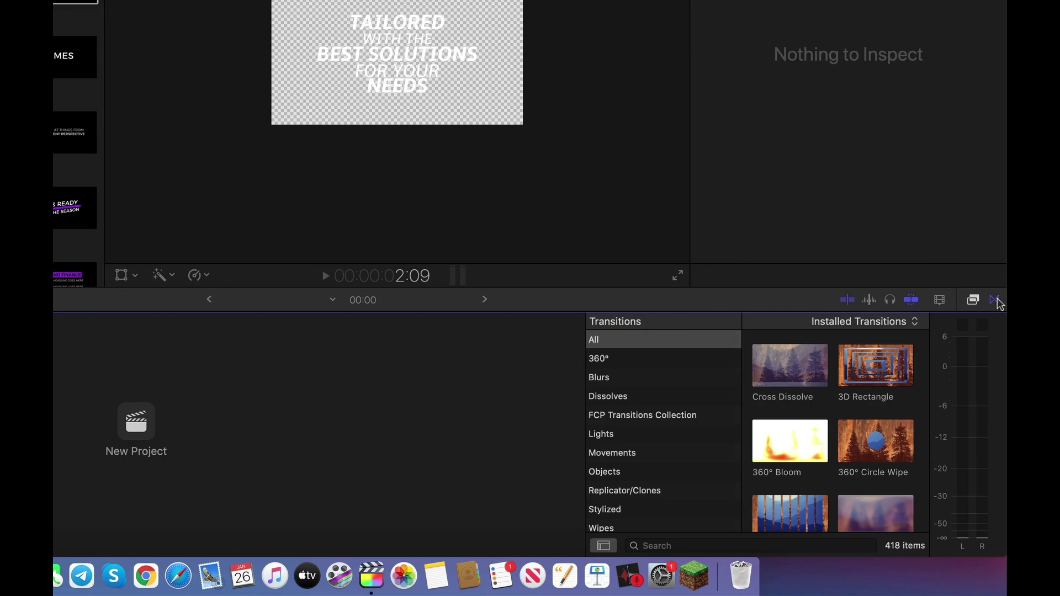
click(677, 417)
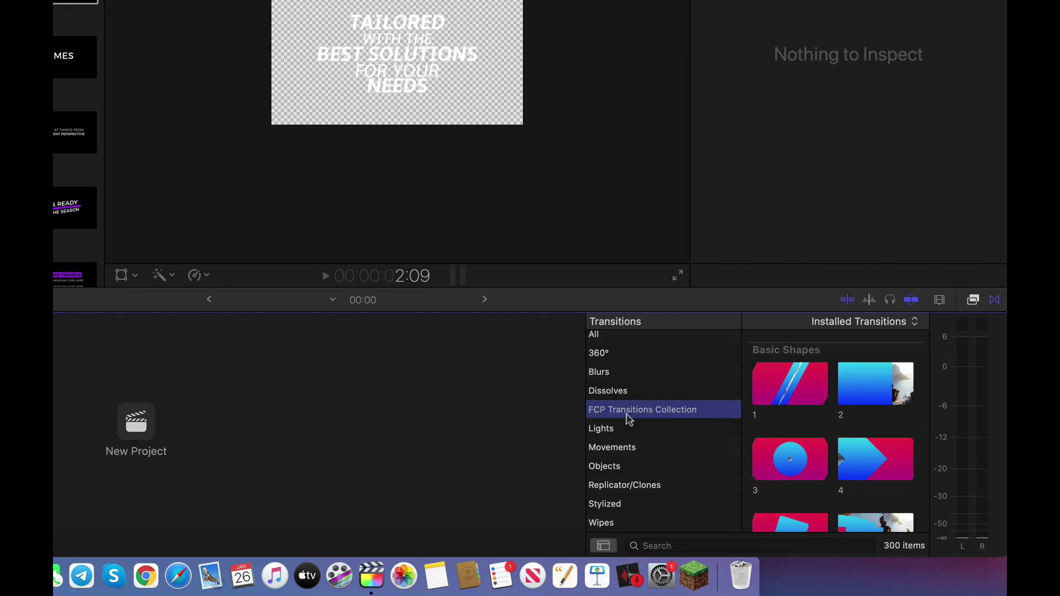
scroll(870, 414, down, 3)
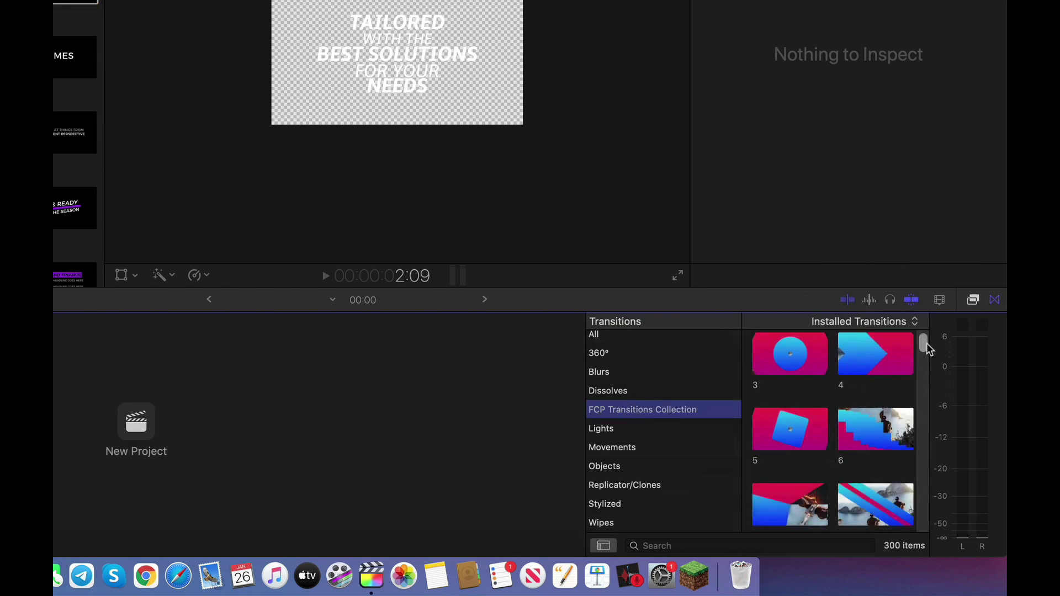
drag(928, 346, 928, 381)
click(849, 363)
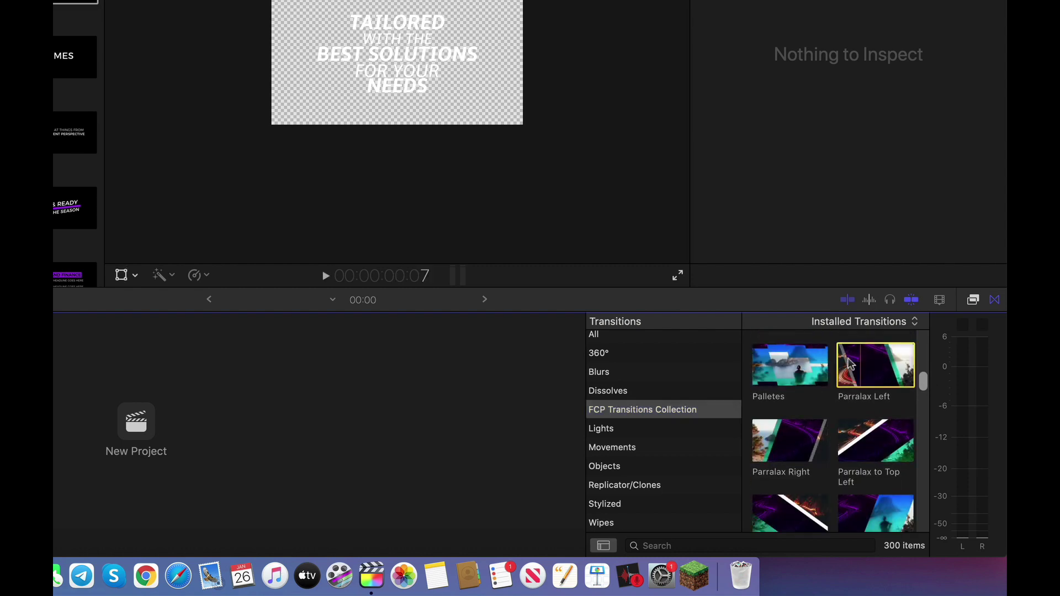